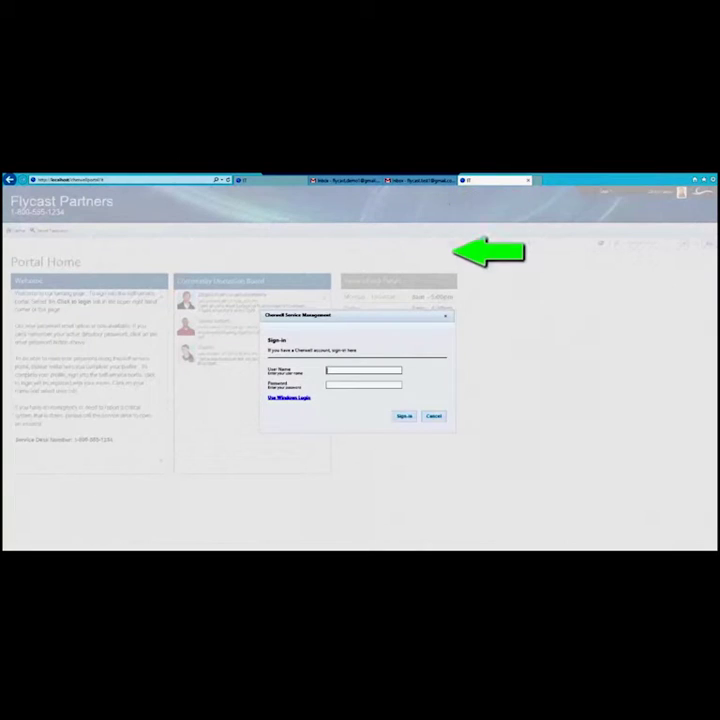
- Sign in to the portal with the demo account's user name and password, then open My Info
{"action": "type", "text": "fcjcast.demo"}
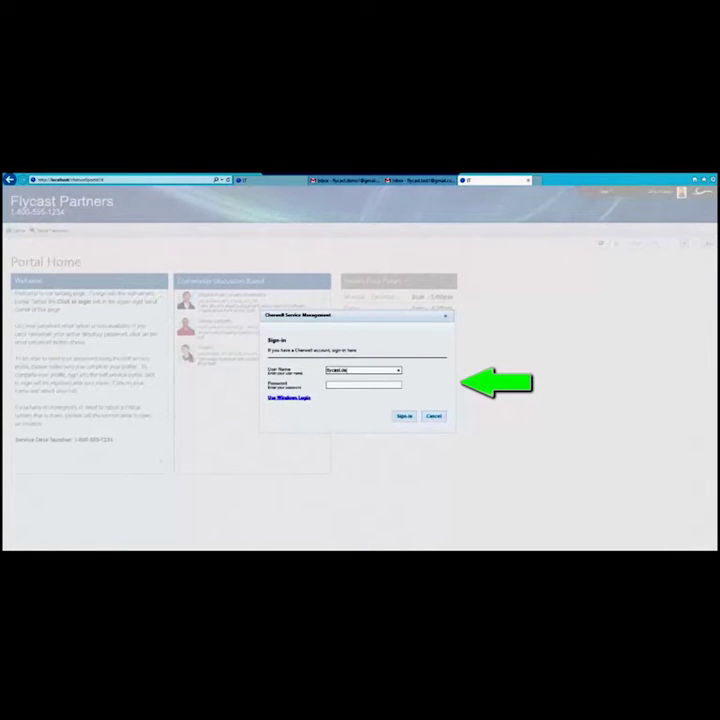
{"action": "left_click", "coordinate": [363, 384]}
{"action": "type", "text": "********"}
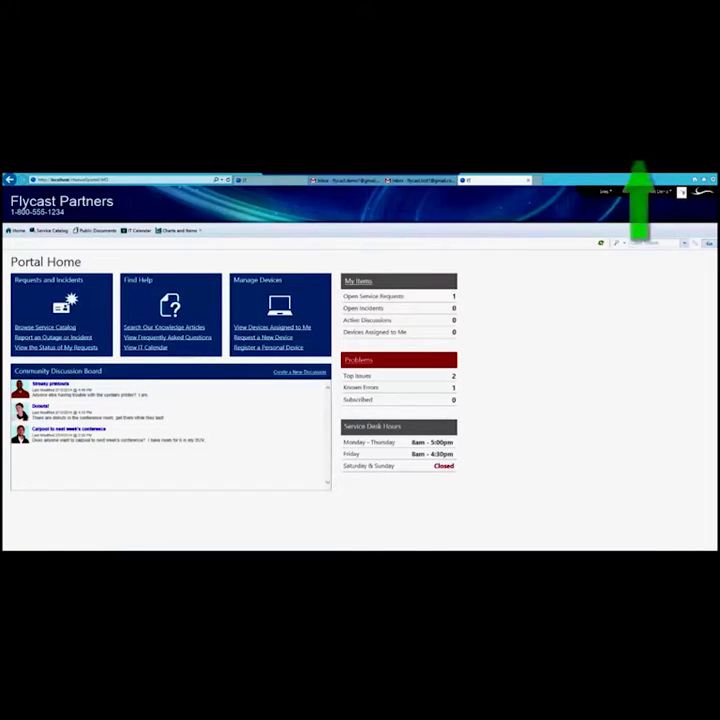
{"action": "left_click", "coordinate": [682, 193]}
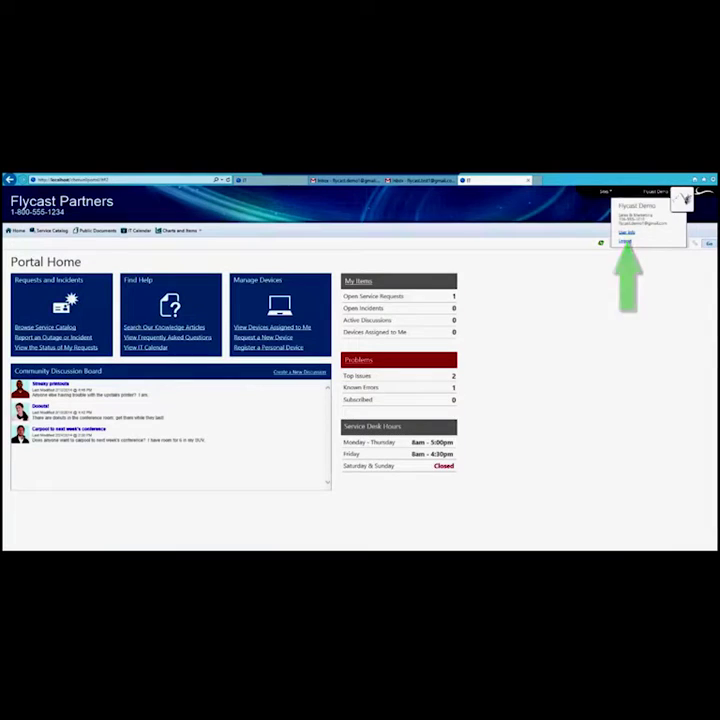
{"action": "left_click", "coordinate": [626, 232]}
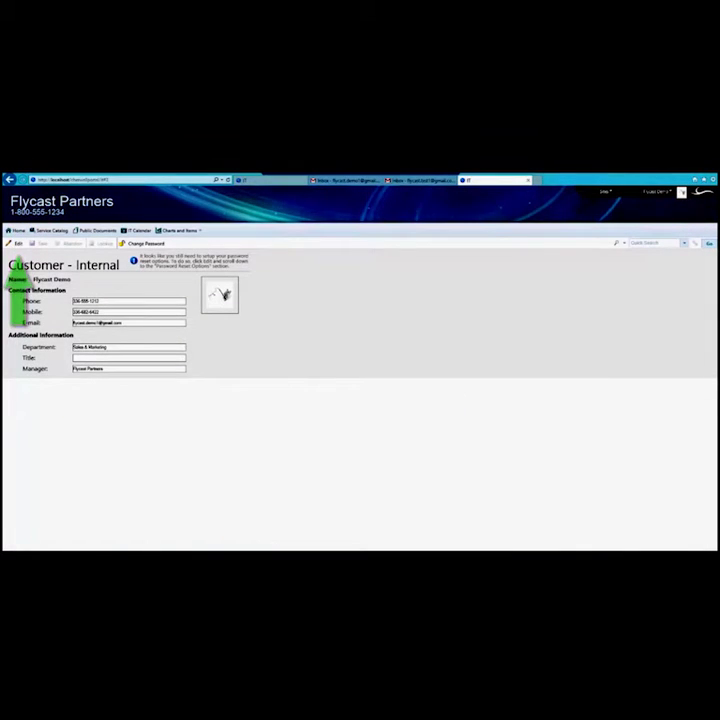
- Put the customer profile into edit mode and show the Password Reset Options Validation Type choices
{"action": "left_click", "coordinate": [15, 243]}
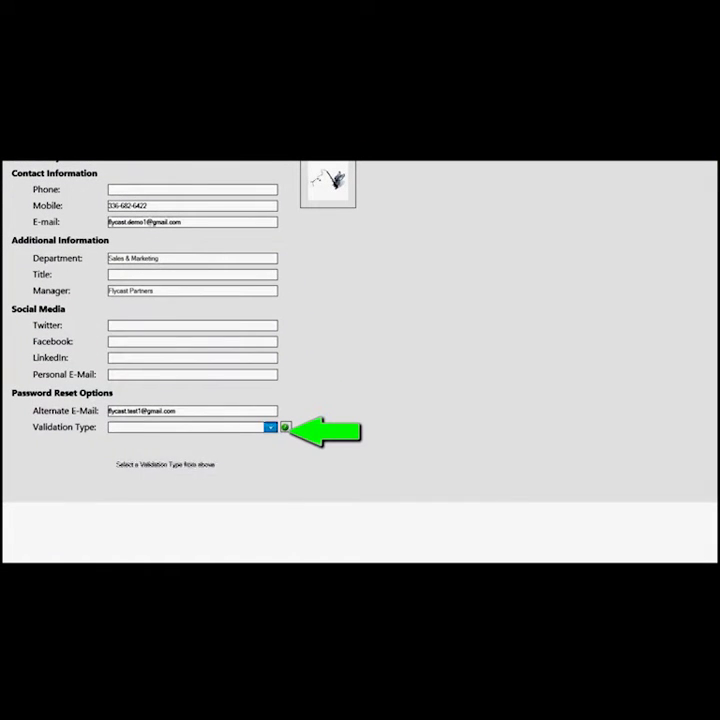
{"action": "left_click", "coordinate": [270, 427]}
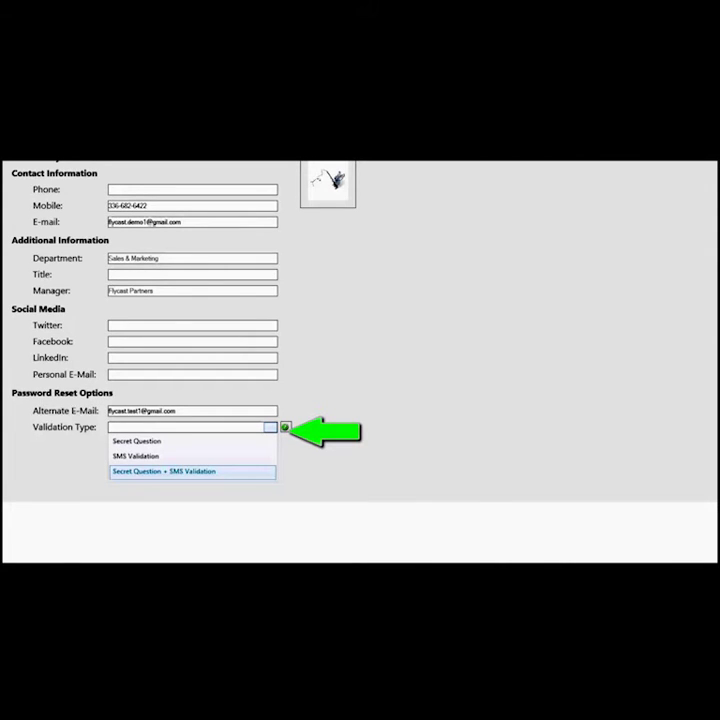
- Choose Secret Question + SMS Validation, set custom question 'What is the name of the fiy', and enter the secret answer
{"action": "left_click", "coordinate": [164, 471]}
{"action": "left_click", "coordinate": [269, 443]}
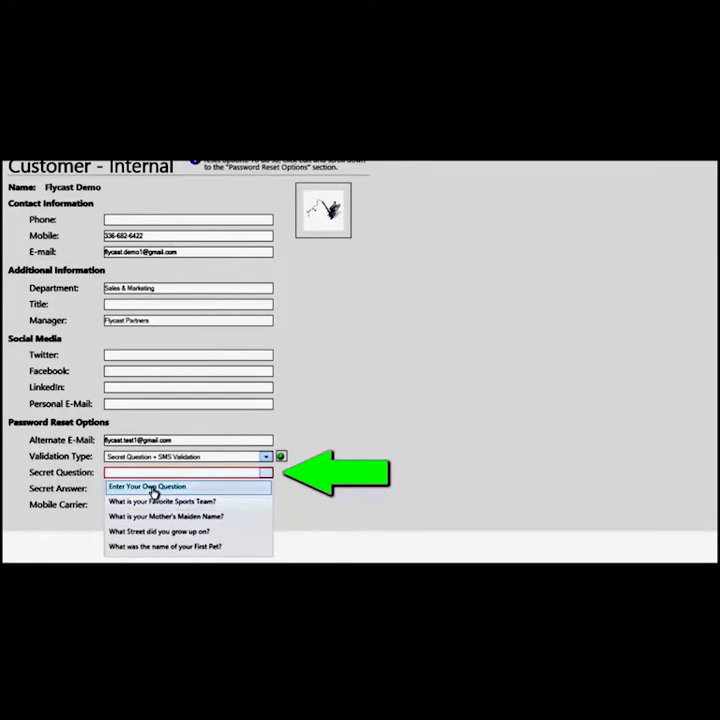
{"action": "left_click", "coordinate": [153, 491]}
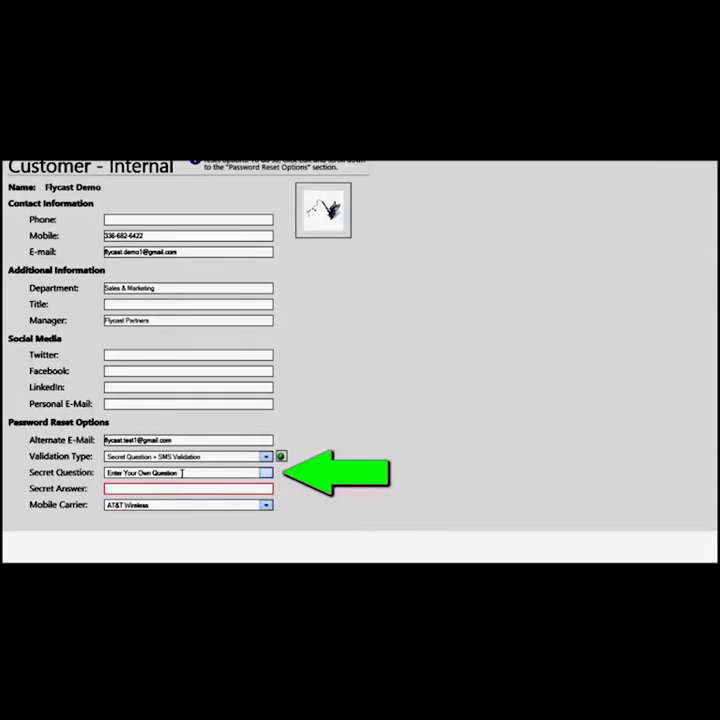
{"action": "key", "text": "ctrl+shift+Left"}
{"action": "key", "text": "ctrl+shift+Left"}
{"action": "key", "text": "ctrl+shift+Left"}
{"action": "key", "text": "ctrl+shift+Left"}
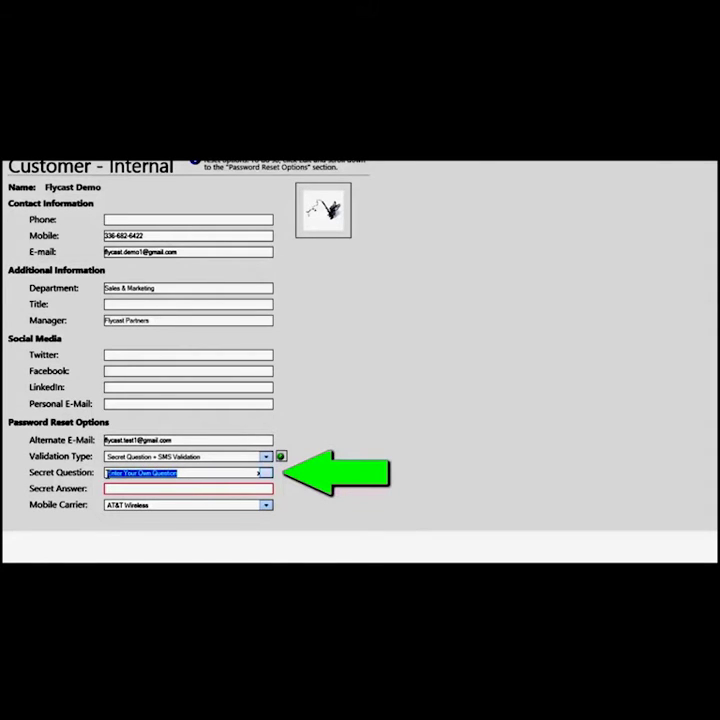
{"action": "type", "text": "What is the name of the fi"}
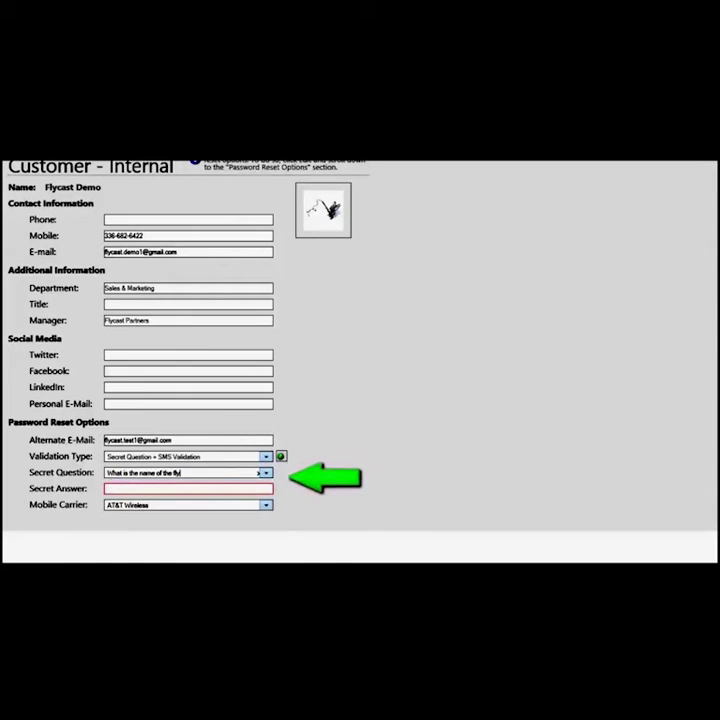
{"action": "type", "text": "y"}
{"action": "key", "text": "Tab"}
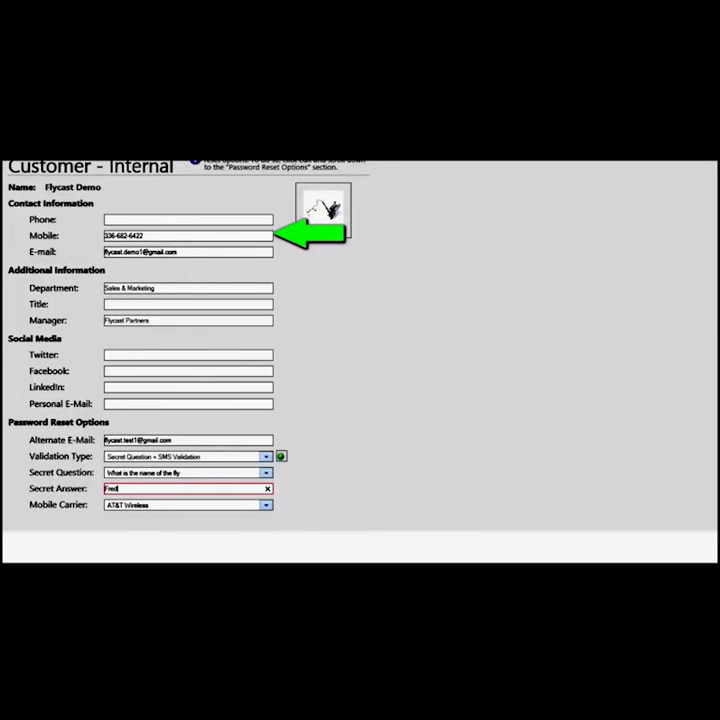
{"action": "left_click", "coordinate": [150, 505]}
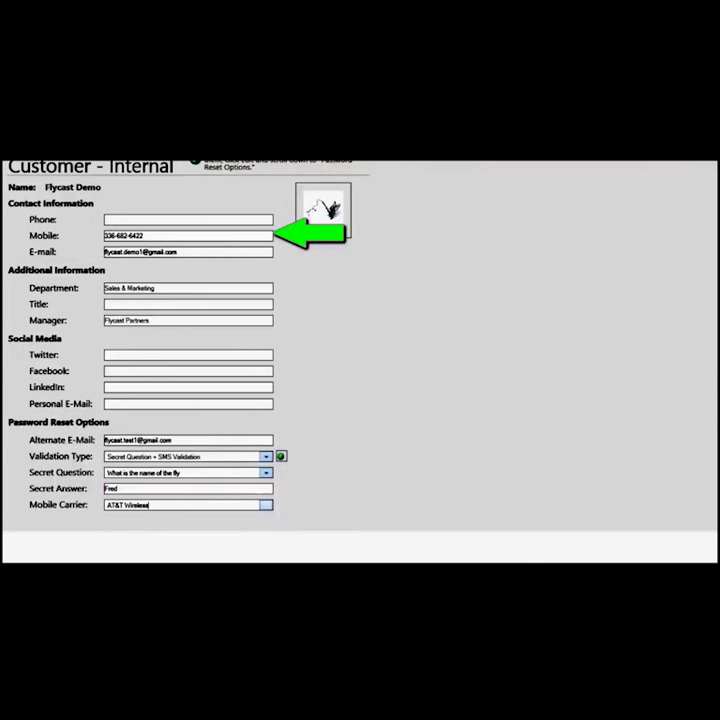
{"action": "left_click", "coordinate": [266, 505]}
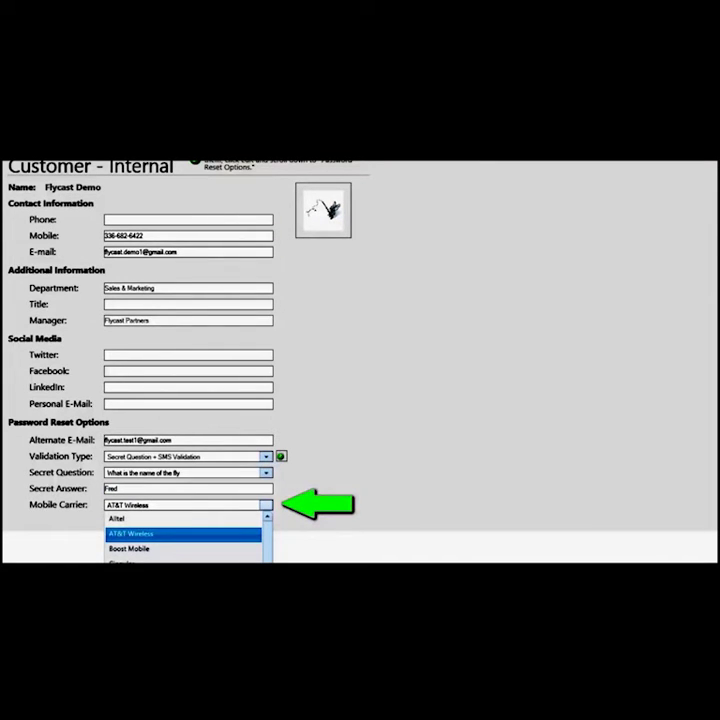
{"action": "key", "text": "Return"}
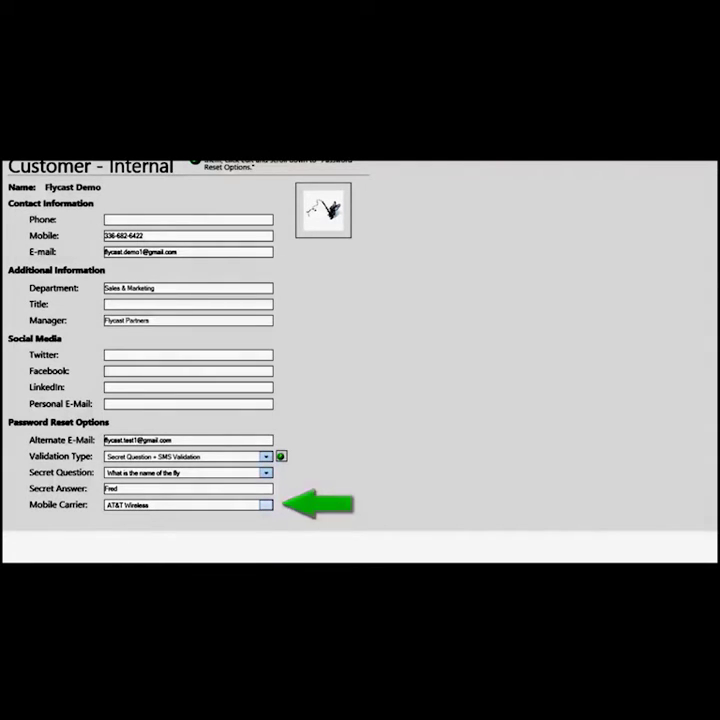
- Scroll back up to the top of the customer record
{"action": "scroll", "coordinate": [200, 350], "scroll_direction": "up", "scroll_amount": 1}
{"action": "scroll", "coordinate": [360, 360], "scroll_direction": "up", "scroll_amount": 1}
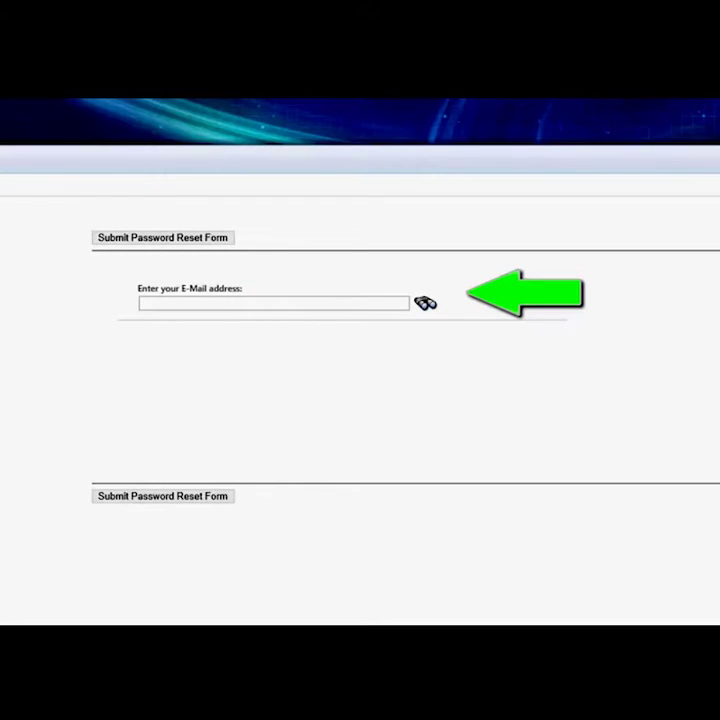
- Paste the account e-mail address into the reset form and look up the account
{"action": "key", "text": "ctrl+v"}
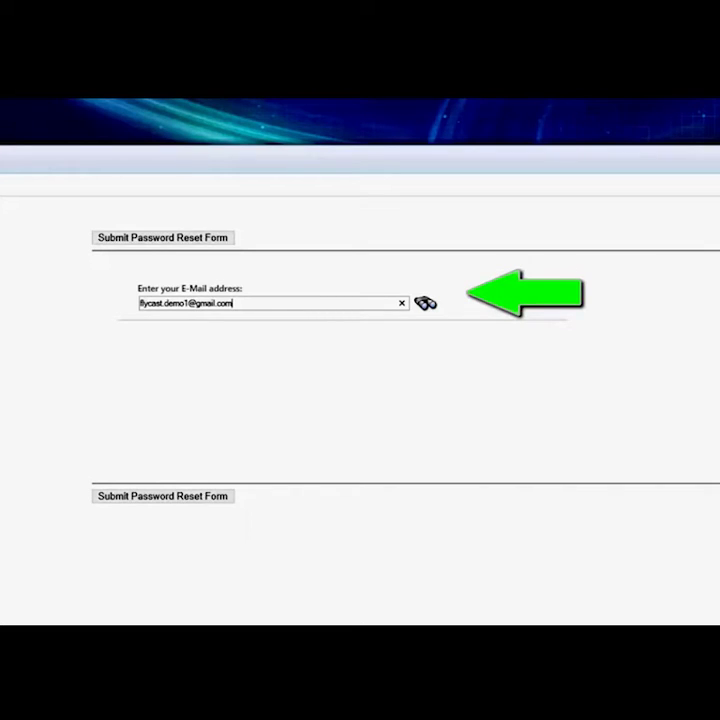
{"action": "key", "text": "Tab"}
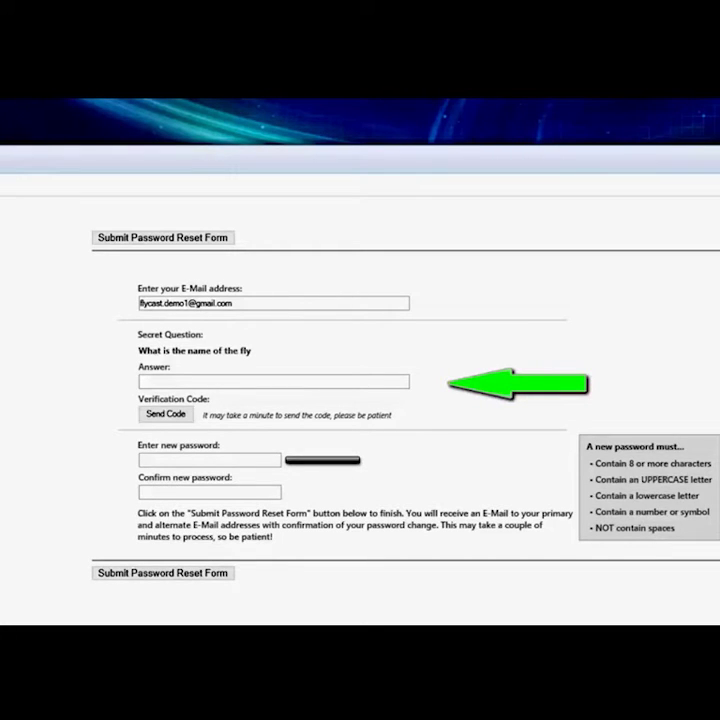
- Answer the secret question, request the SMS verification code, and enter the received code
{"action": "left_click", "coordinate": [141, 381]}
{"action": "left_click", "coordinate": [141, 460]}
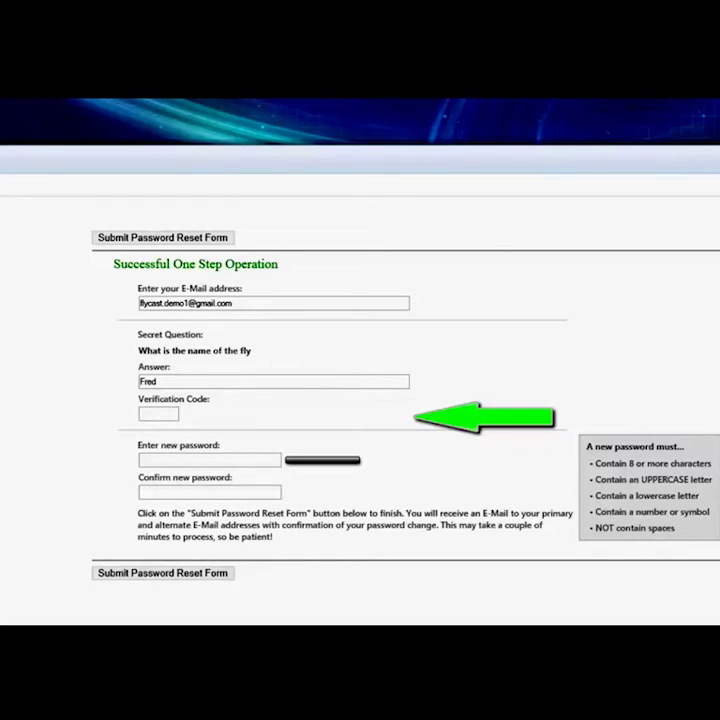
{"action": "left_click", "coordinate": [158, 413]}
{"action": "left_click", "coordinate": [141, 460]}
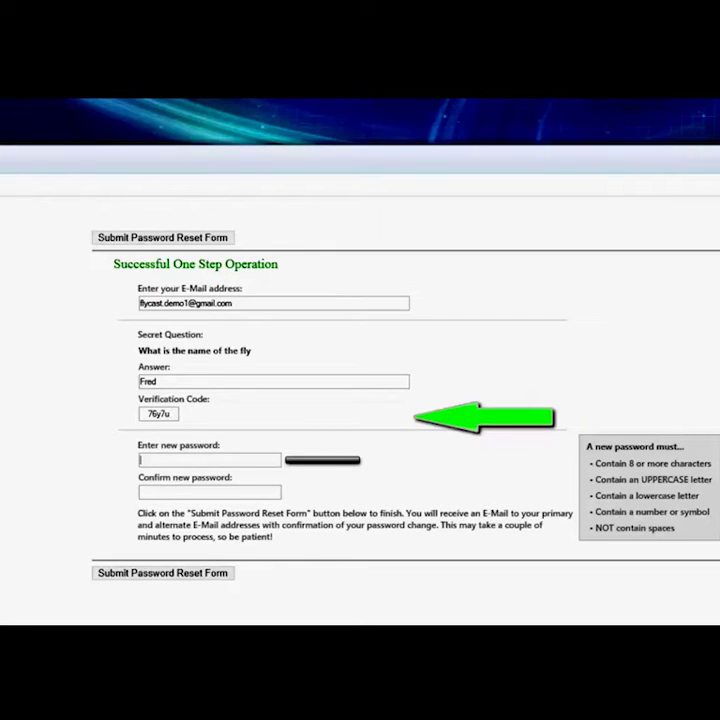
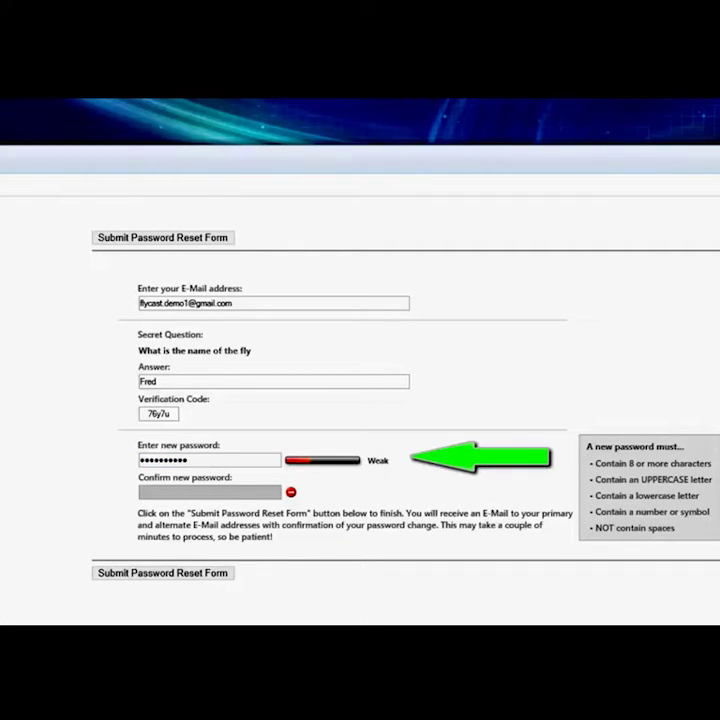
- Retype the new password twice, each time longer and mixing uppercase, lowercase and a number
{"action": "key", "text": "ctrl+a"}
{"action": "type", "text": "••"}
{"action": "key", "text": "BackSpace"}
{"action": "key", "text": "BackSpace"}
{"action": "type", "text": "••••••••••"}
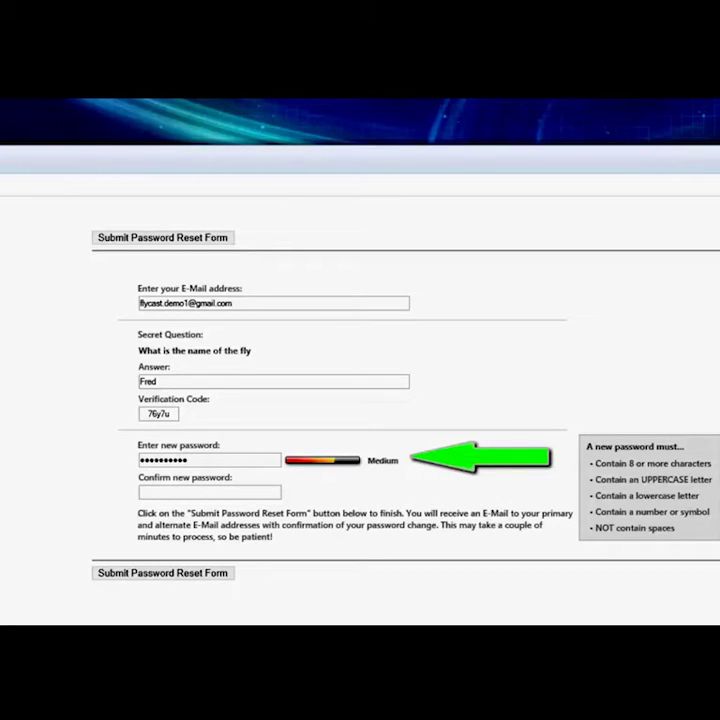
{"action": "key", "text": "ctrl+a"}
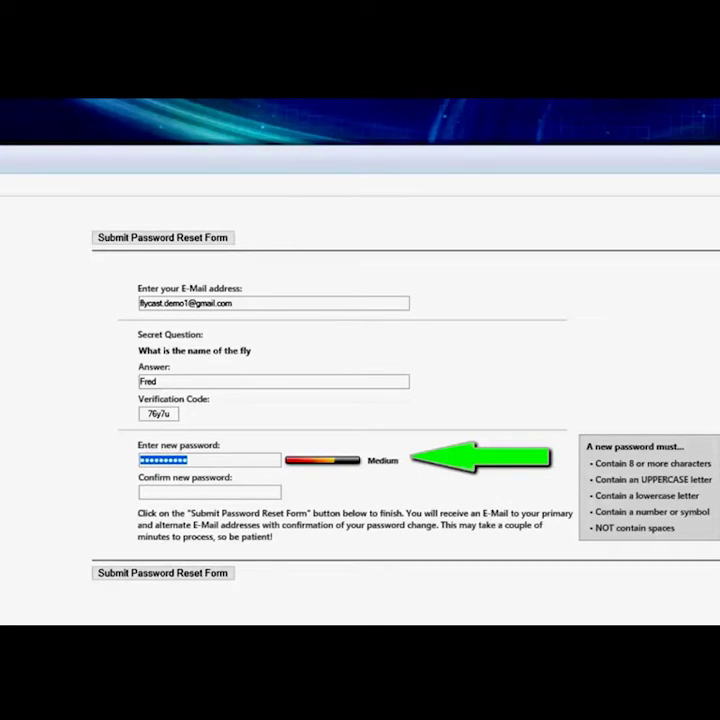
{"action": "type", "text": "•••••••"}
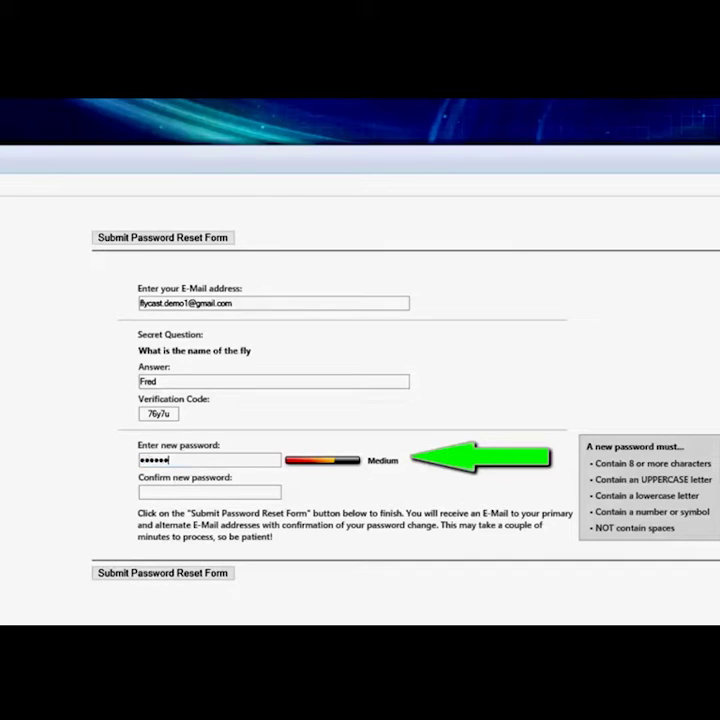
{"action": "type", "text": "••••"}
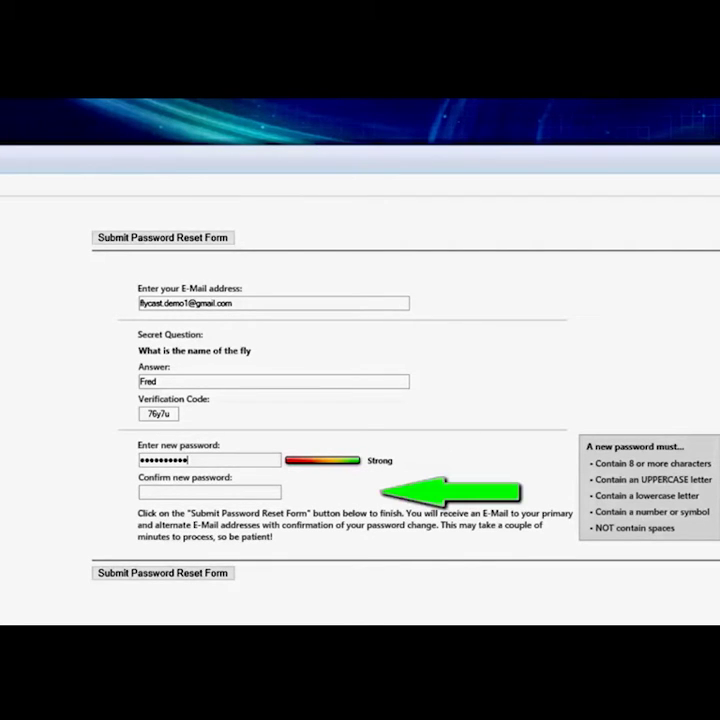
- Fill in Confirm new password, retyping it after the mismatch so it matches the new password
{"action": "left_click", "coordinate": [141, 491]}
{"action": "type", "text": "••••••••••"}
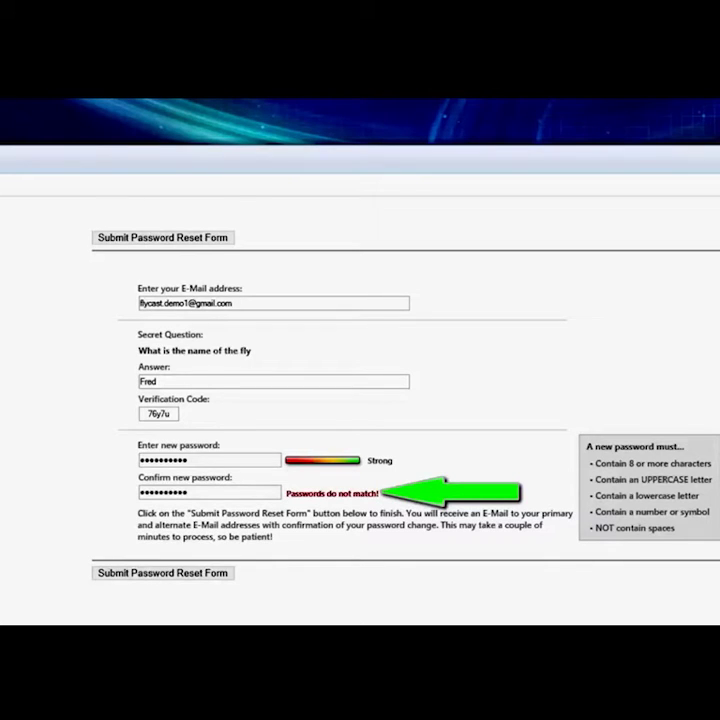
{"action": "key", "text": "shift+Left"}
{"action": "key", "text": "shift+Left"}
{"action": "key", "text": "shift+Left"}
{"action": "key", "text": "shift+Left"}
{"action": "key", "text": "shift+Left"}
{"action": "key", "text": "shift+Left"}
{"action": "key", "text": "shift+Left"}
{"action": "key", "text": "shift+Left"}
{"action": "key", "text": "shift+Left"}
{"action": "key", "text": "shift+Left"}
{"action": "type", "text": "••••••••••"}
{"action": "key", "text": "ctrl+a"}
{"action": "type", "text": "••••••••••"}
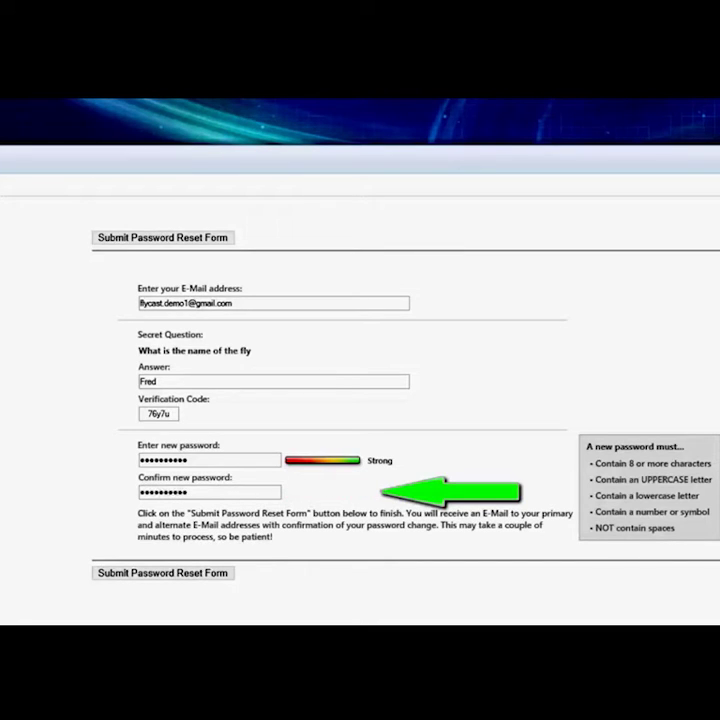